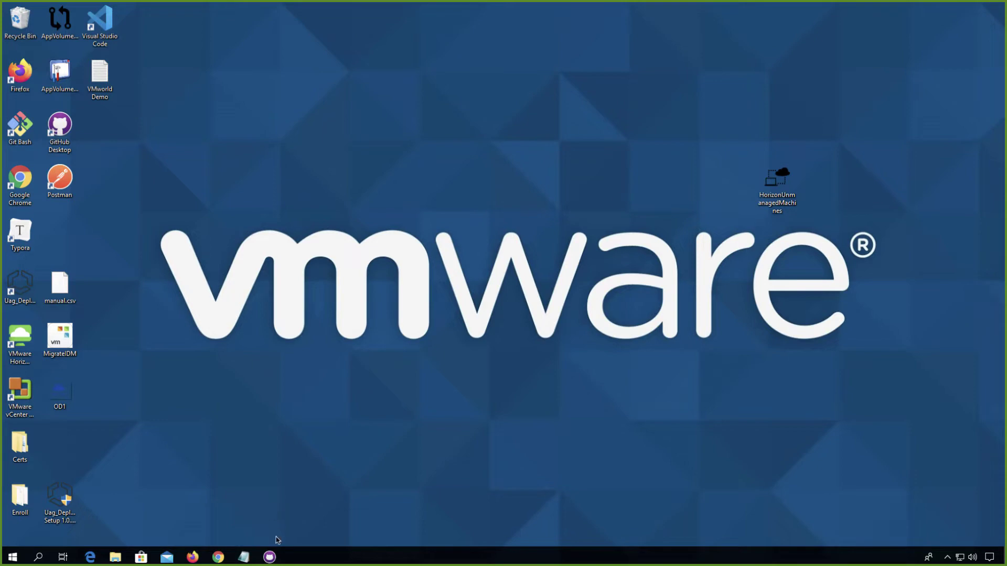
- Switch to Chrome and examine the Tech Zone article on using Horizon 7 to access physical Windows machines
left_click(218, 558)
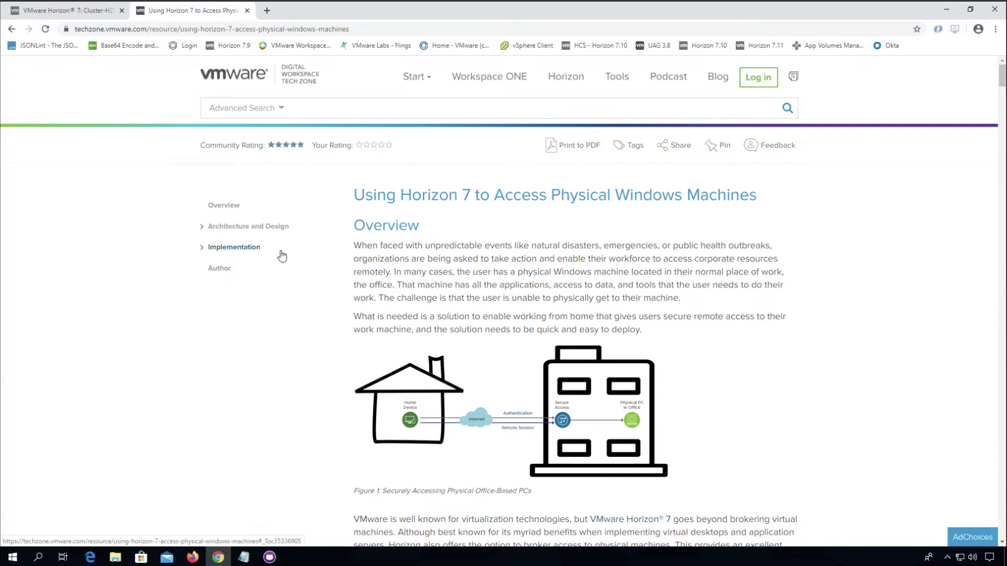
left_click(944, 10)
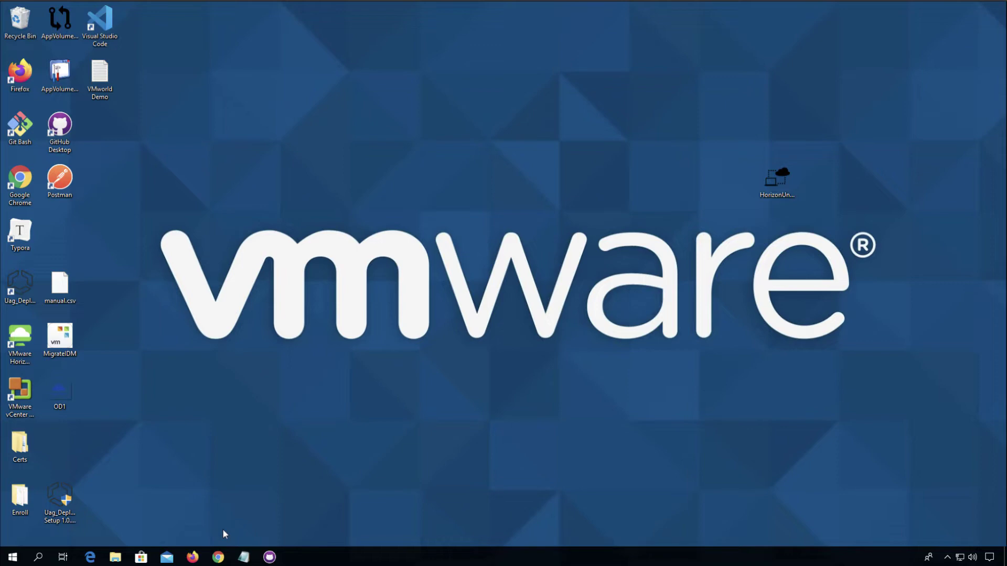
- In the Horizon 7 console in Chrome, review the non-RDS registered machines and the existing desktop pools
left_click(217, 557)
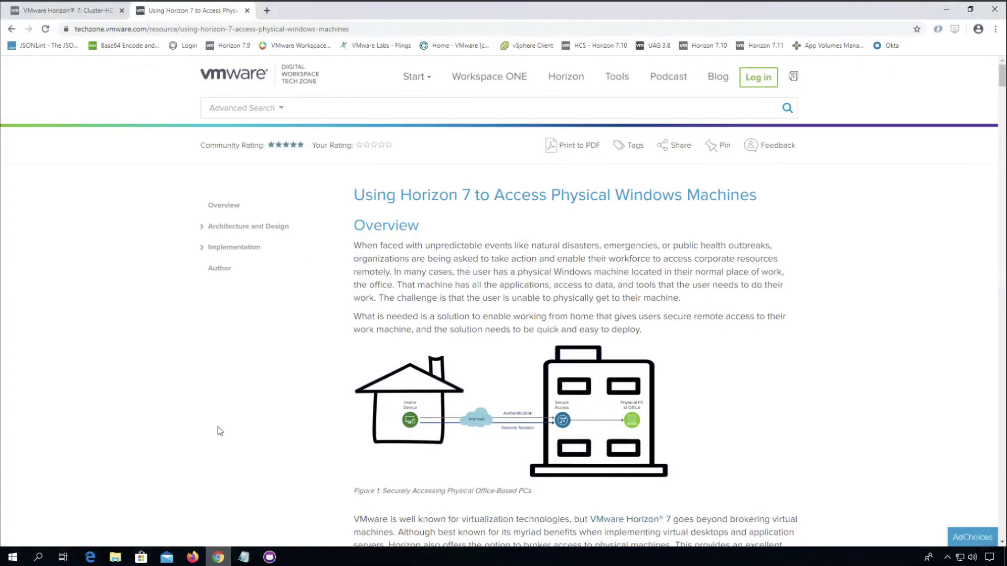
left_click(81, 16)
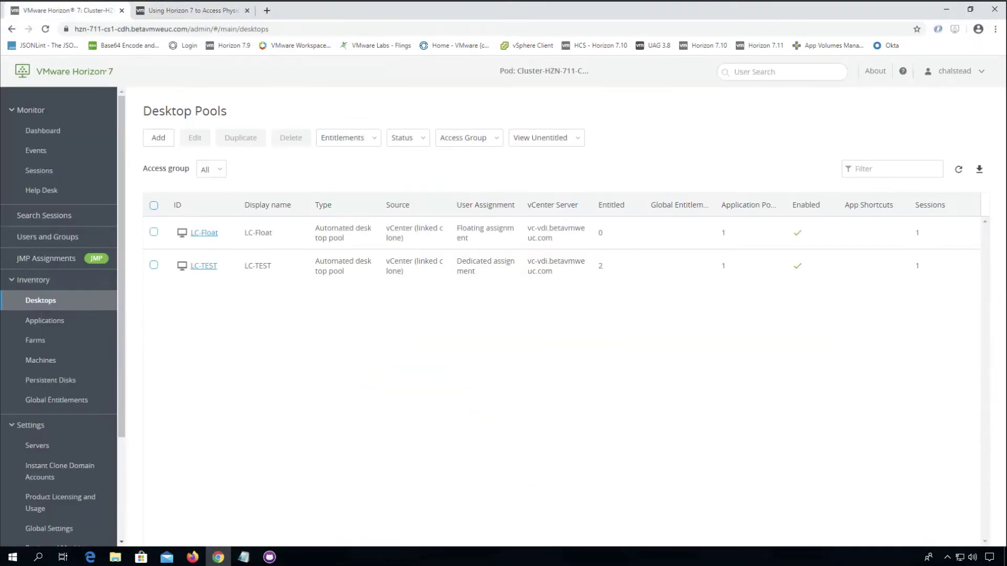
scroll(59, 459, "down", 3)
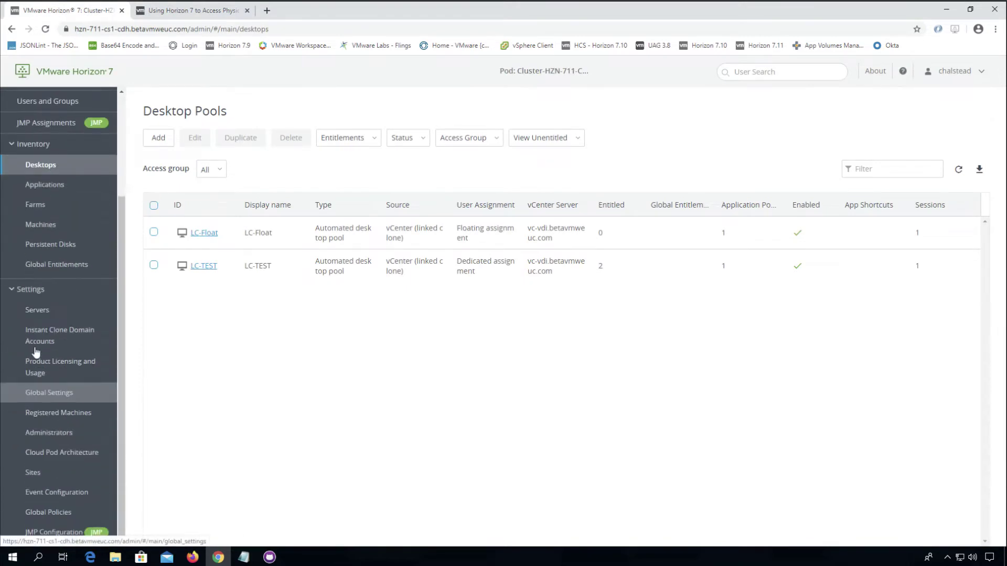
left_click(60, 413)
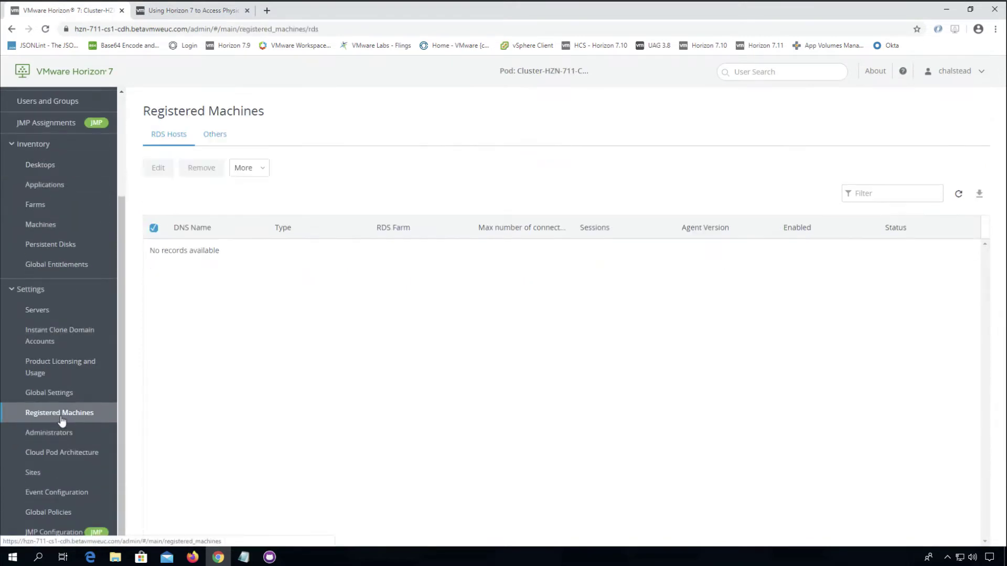
left_click(215, 135)
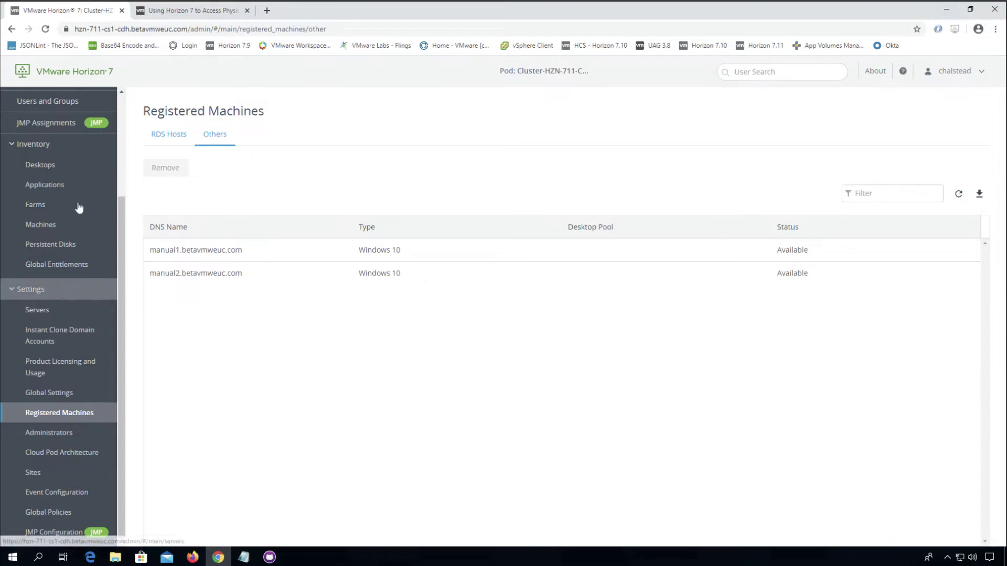
left_click(58, 166)
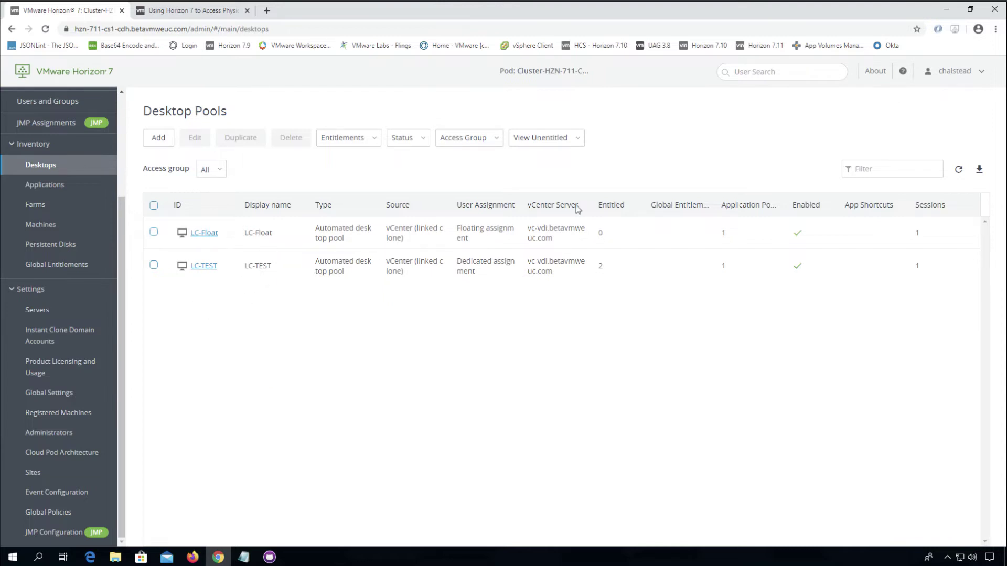
left_click(949, 9)
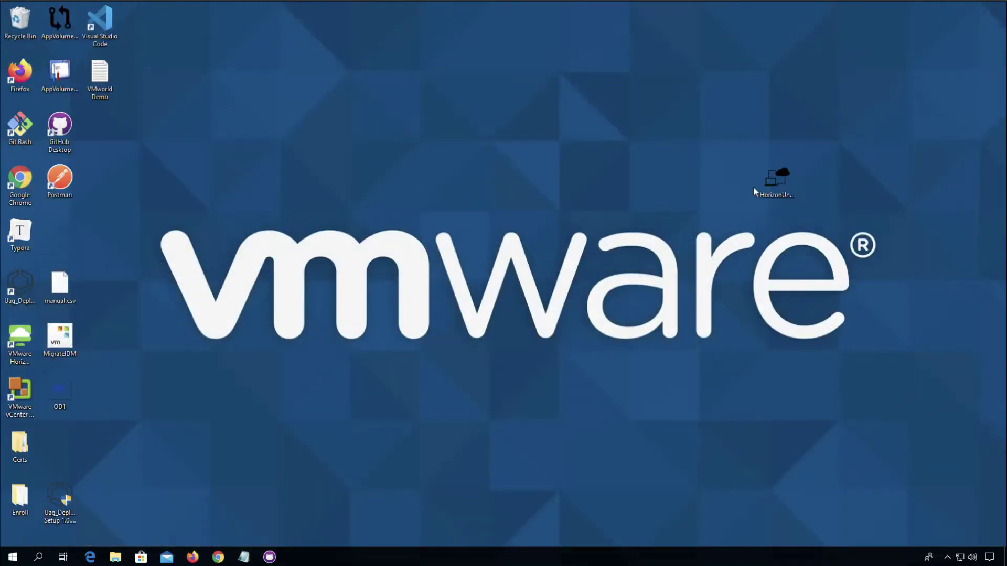
double_click(774, 191)
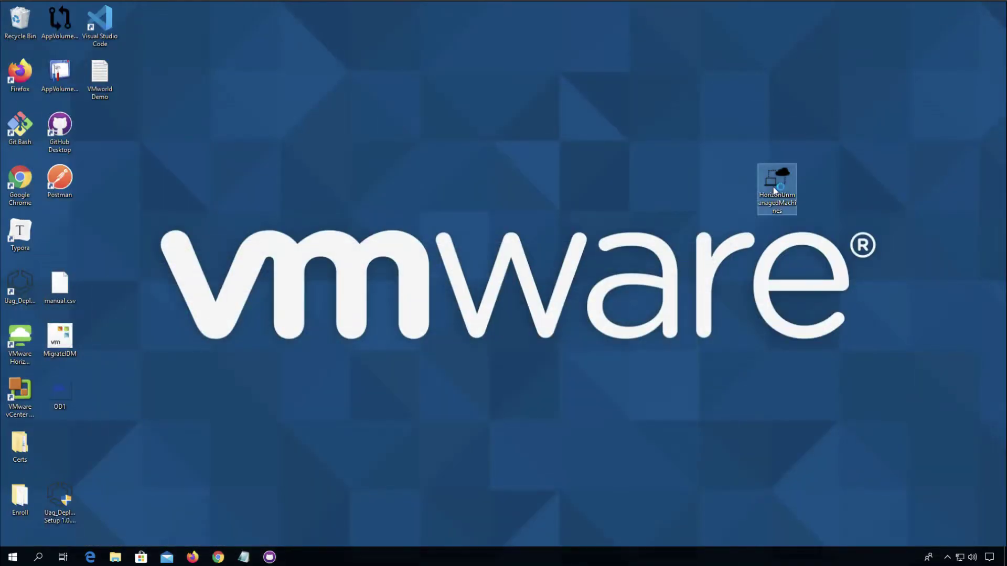
left_click(622, 281)
left_click_drag(785, 208, 690, 196)
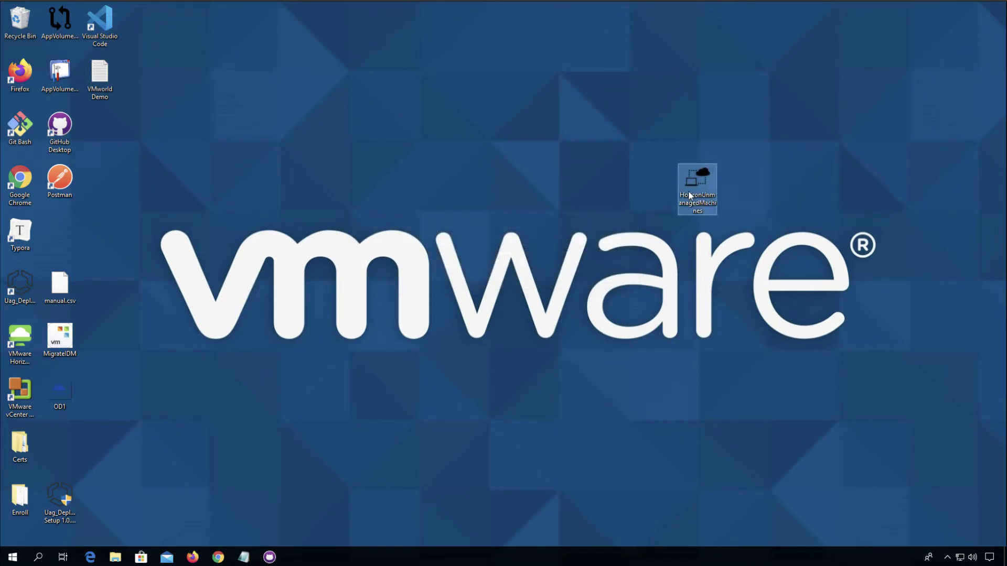
left_click(586, 233)
key("F4")
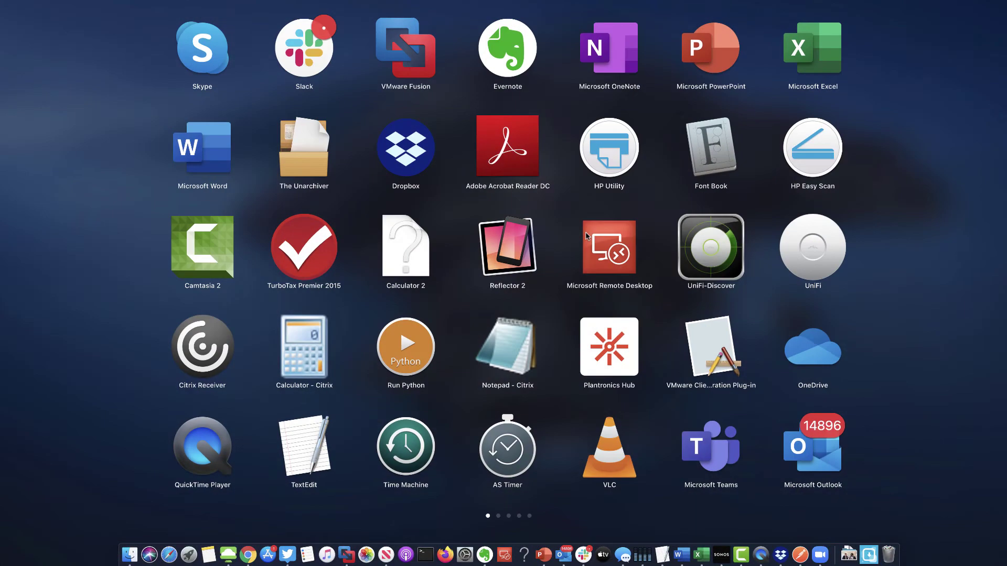
key("Escape")
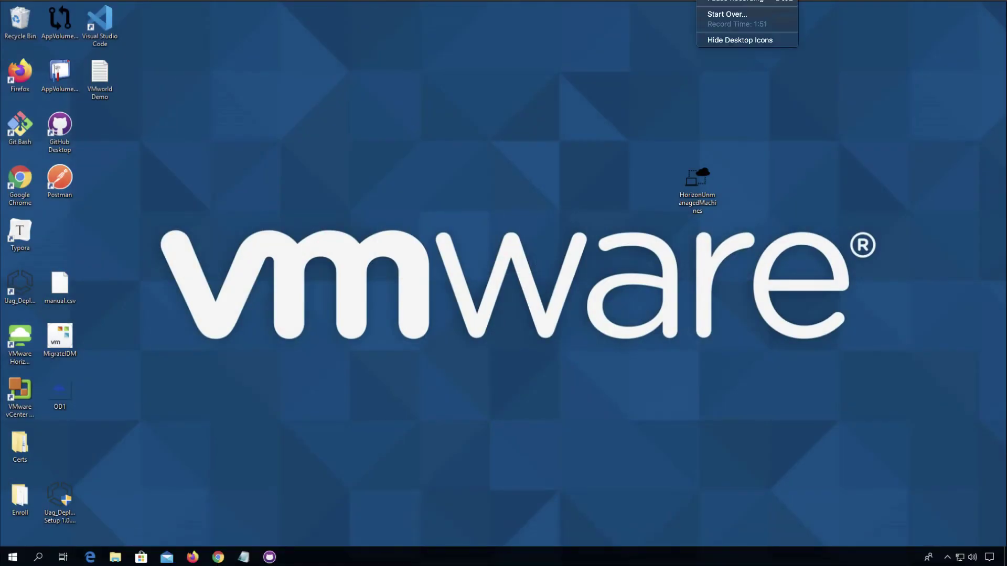
- Launch the HorizonUnmanagedMachines tool and log in to the prefilled Horizon server with the account password
left_click_drag(701, 178, 740, 179)
double_click(741, 178)
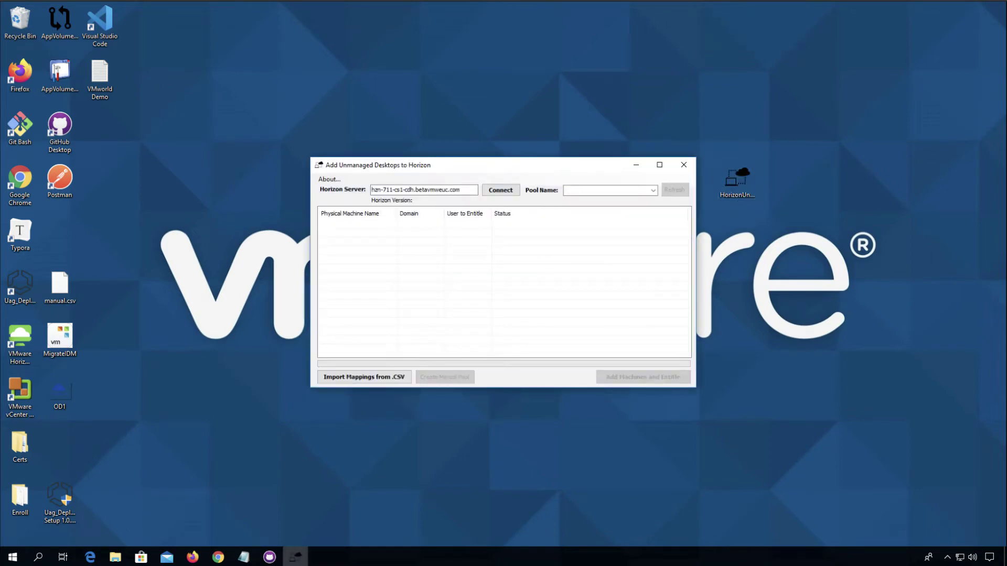
left_click(374, 190)
left_click(490, 191)
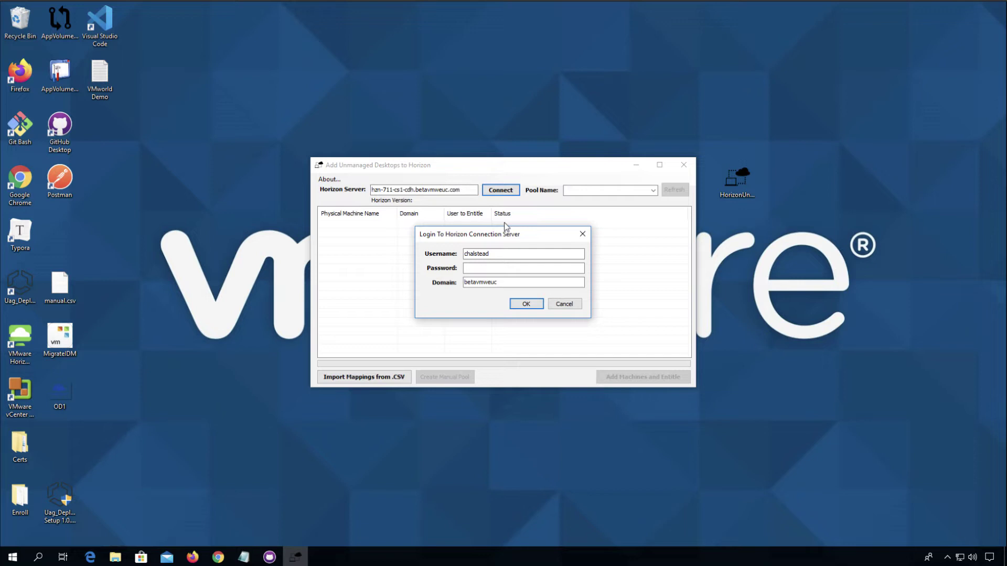
left_click(483, 272)
type("••••••••")
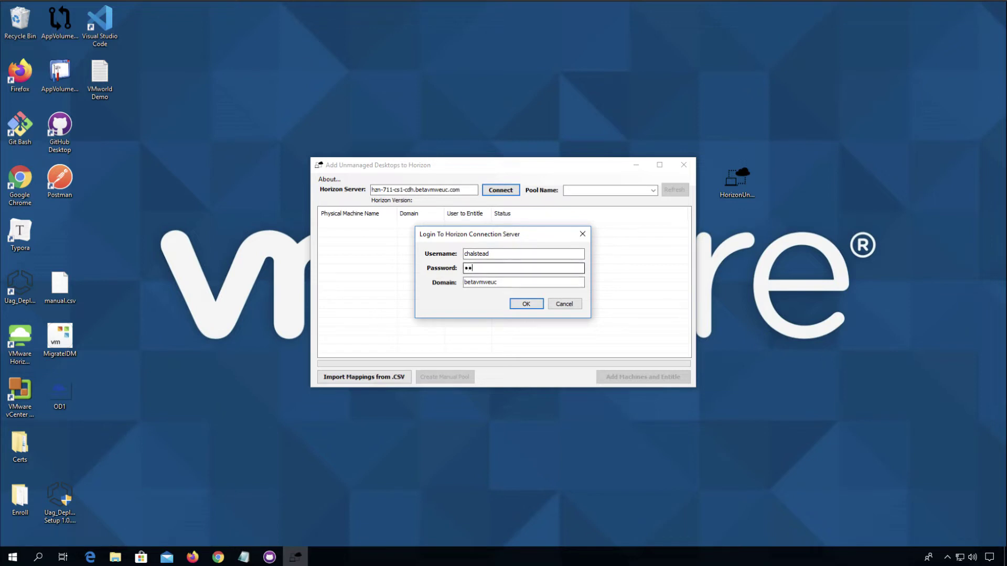
type("••••")
left_click(526, 305)
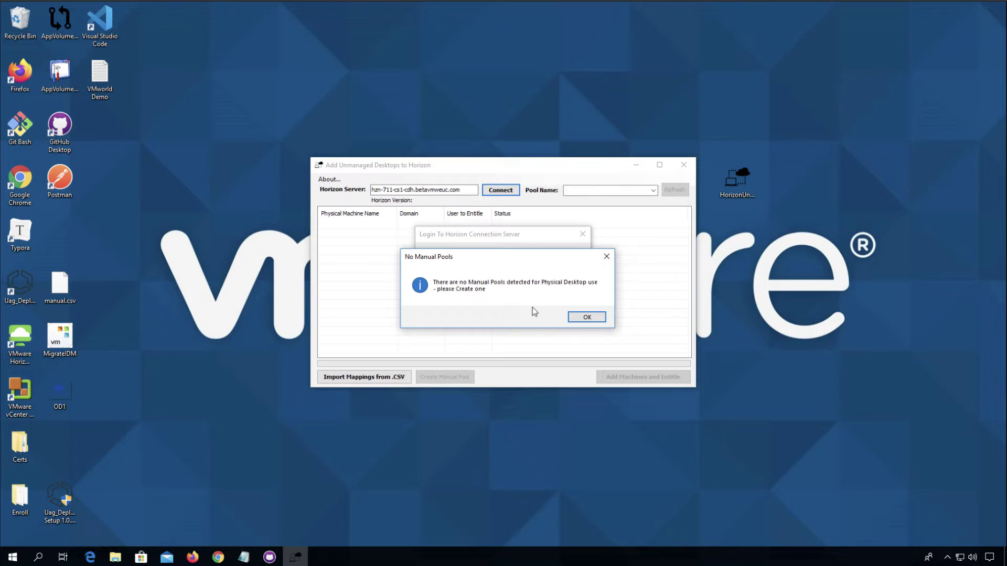
- Create the manual pool Manual-1 with display name My Desktop, Blast protocol, HTML Access and Session Collaboration
left_click(587, 318)
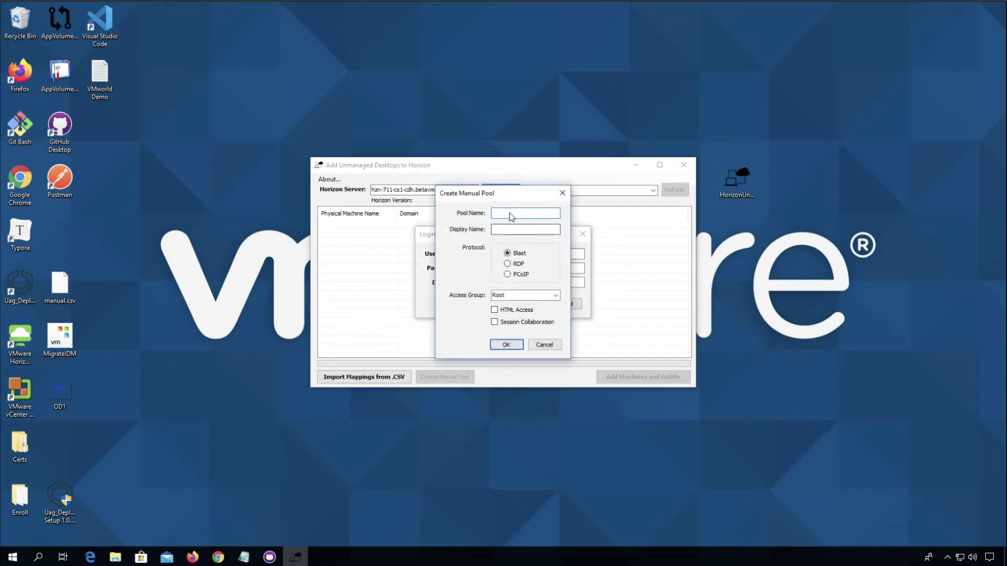
type("Manual-1")
left_click(523, 229)
type("My SD")
key("BackSpace")
key("BackSpace")
type("Desktop")
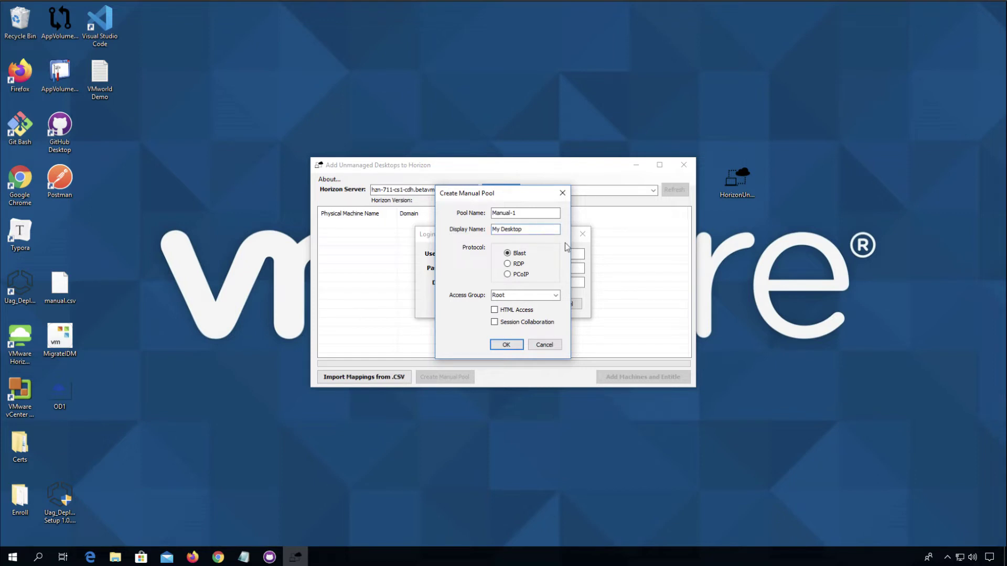
left_click(494, 309)
left_click(507, 346)
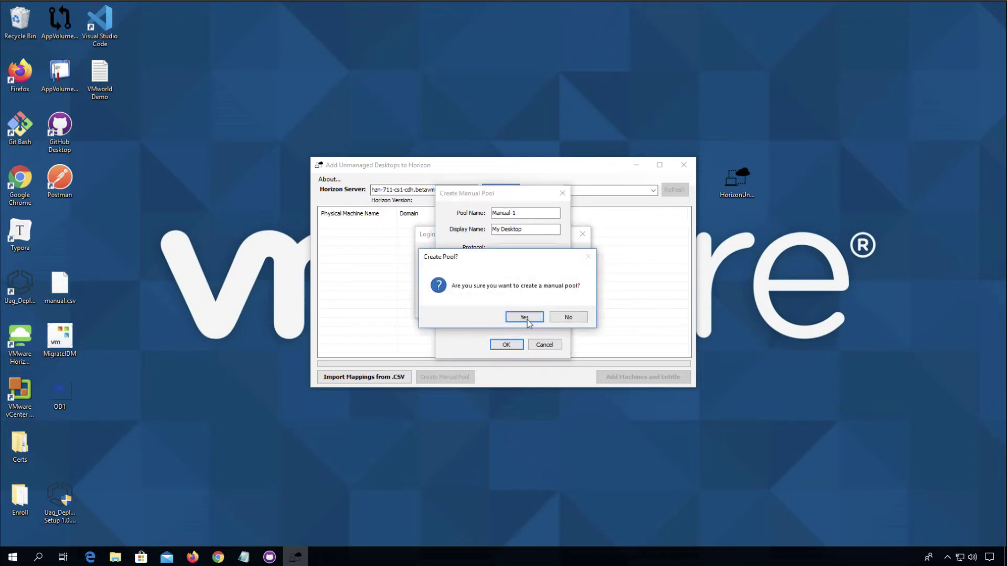
left_click(526, 318)
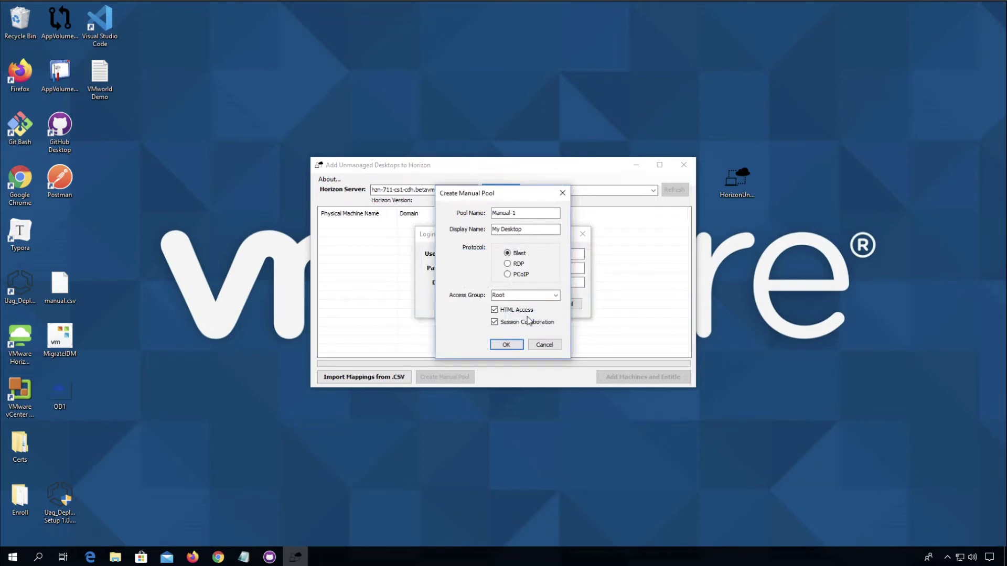
left_click(528, 320)
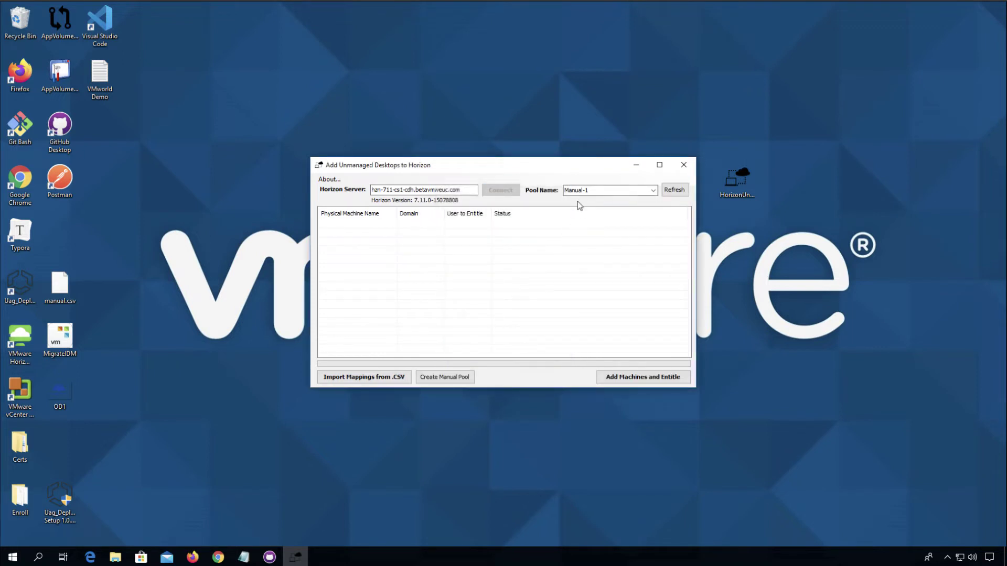
- Import the machine-to-user mappings from manual.csv on the desktop
left_click(373, 377)
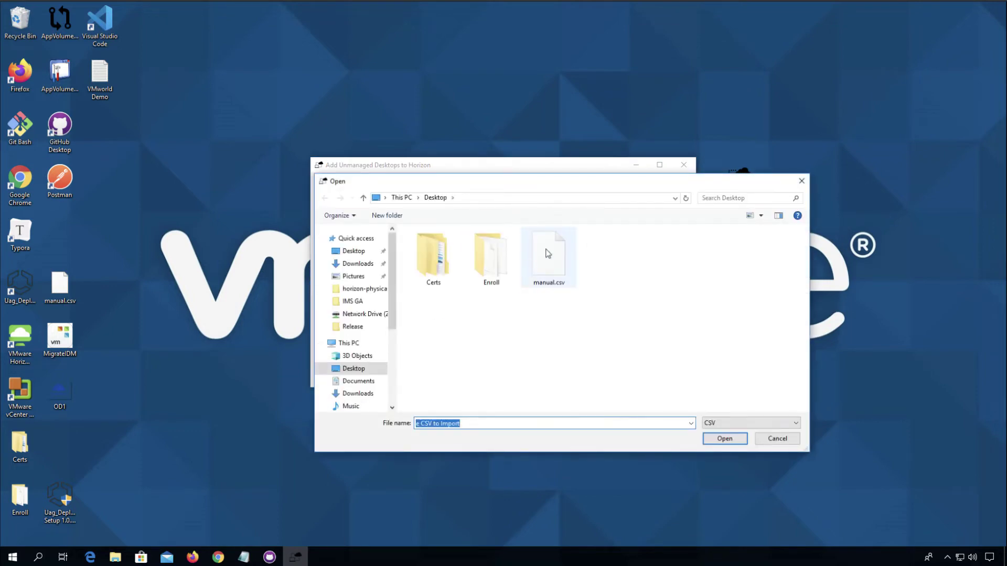
double_click(548, 253)
left_click(555, 316)
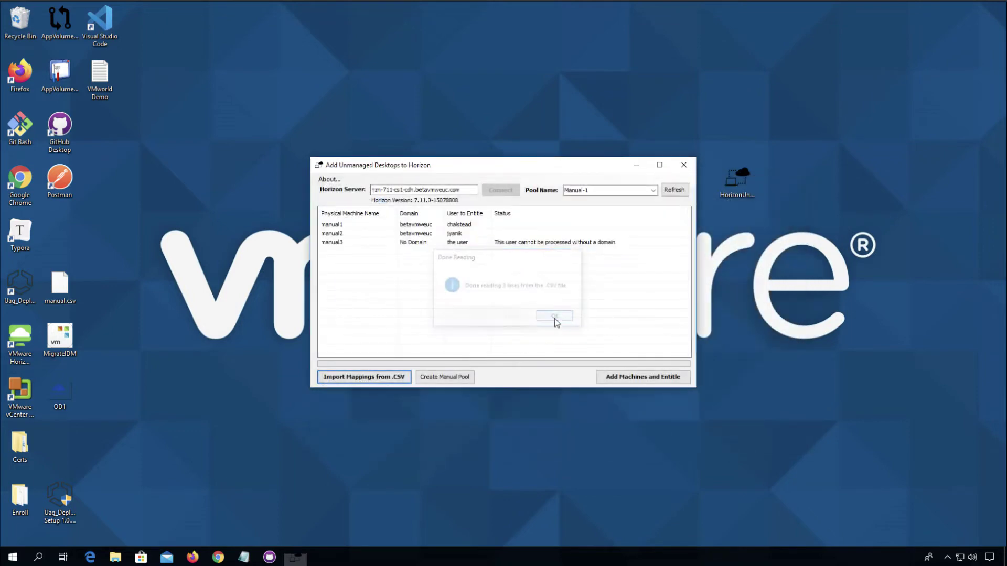
- Open manual.csv in Notepad to examine the format of its machine and username entries, and close it
right_click(69, 284)
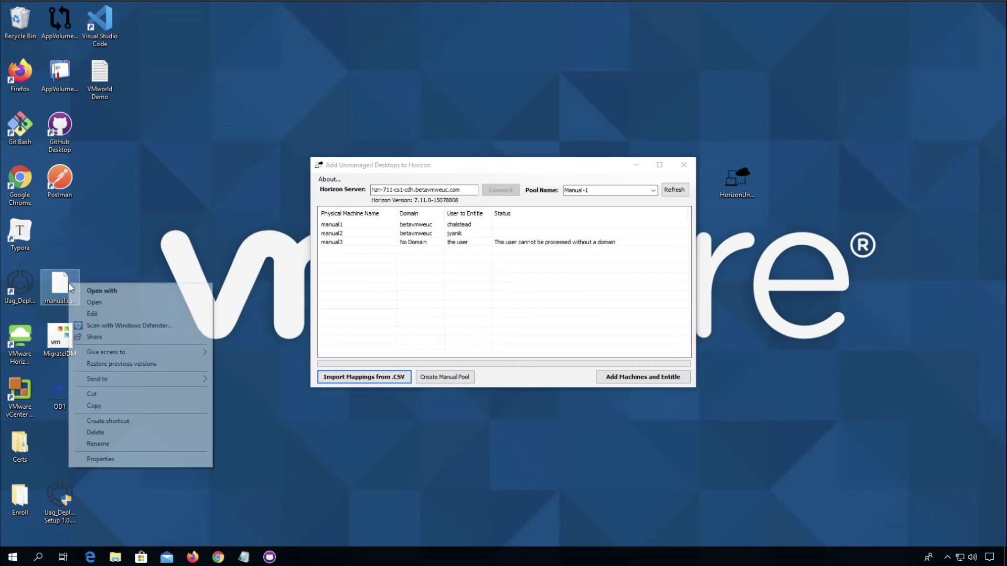
left_click(93, 312)
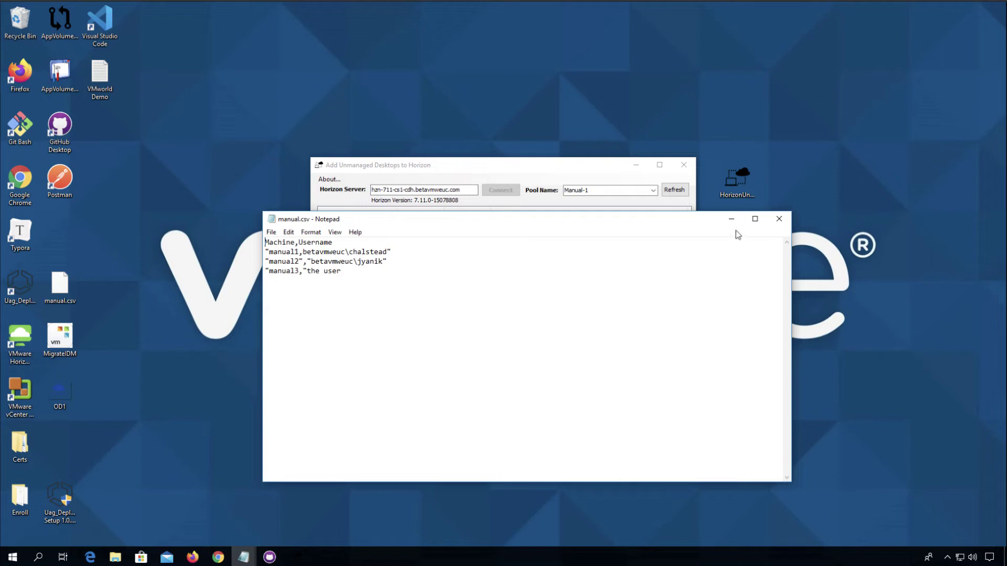
left_click(779, 219)
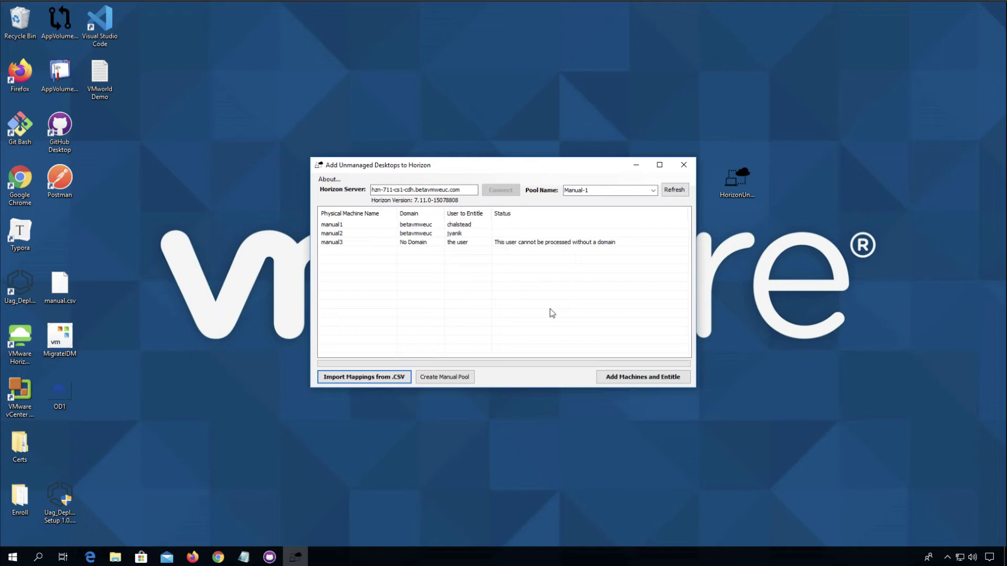
- Add the imported machines and their user entitlements to the pool Manual-1
left_click(640, 377)
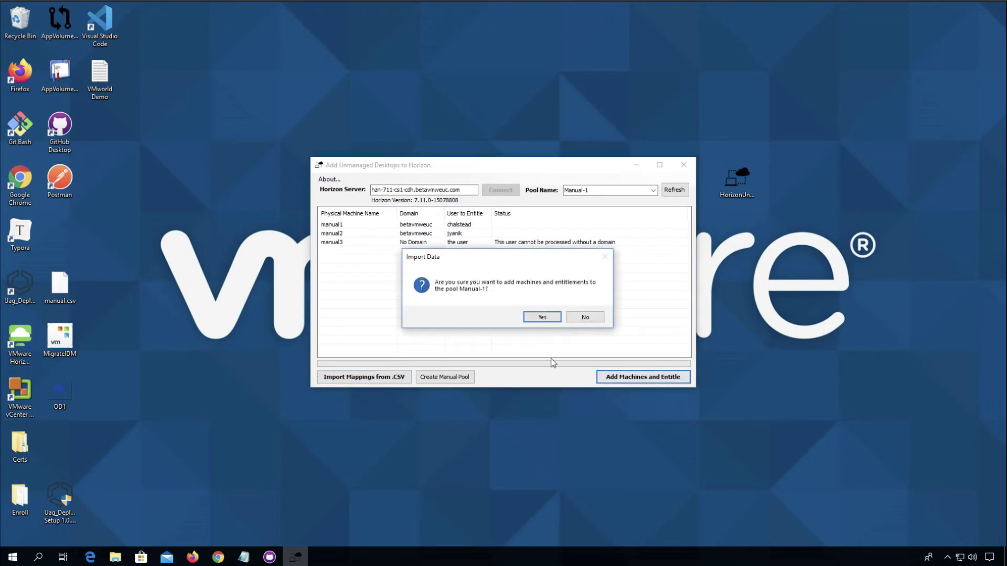
left_click(539, 317)
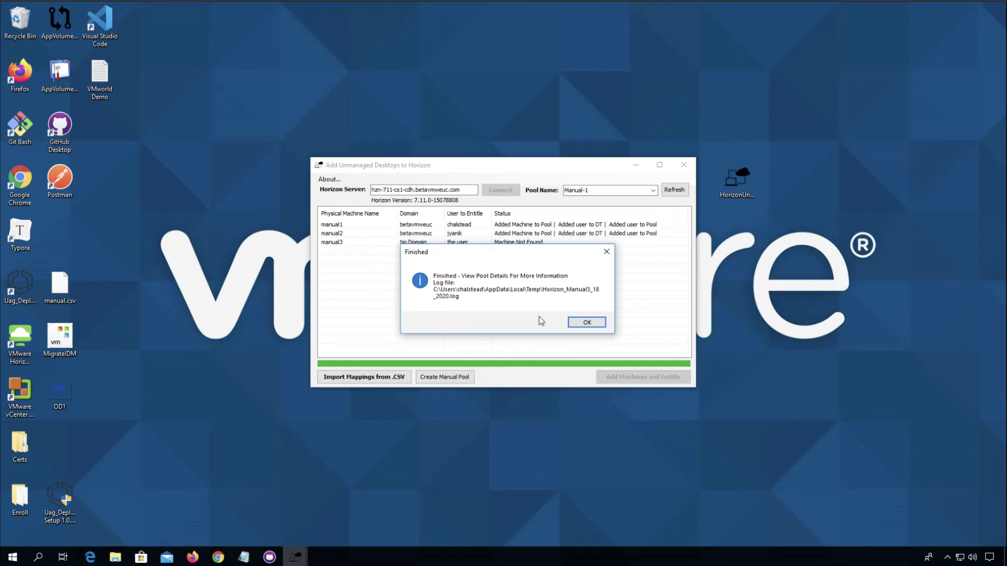
left_click(587, 323)
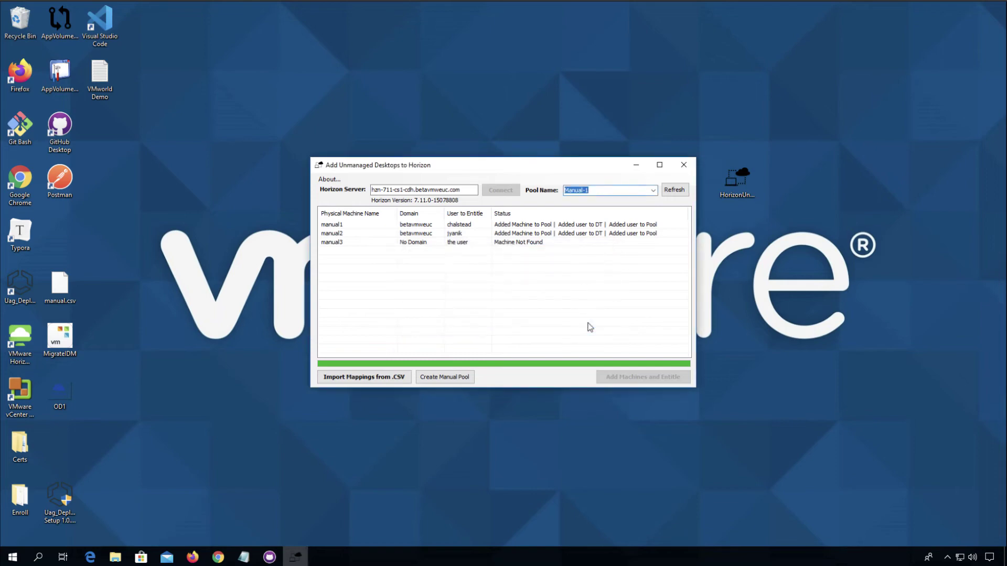
- Create a second manual pool named Manual-2 with display name My Desktop and the RDP protocol
left_click(461, 377)
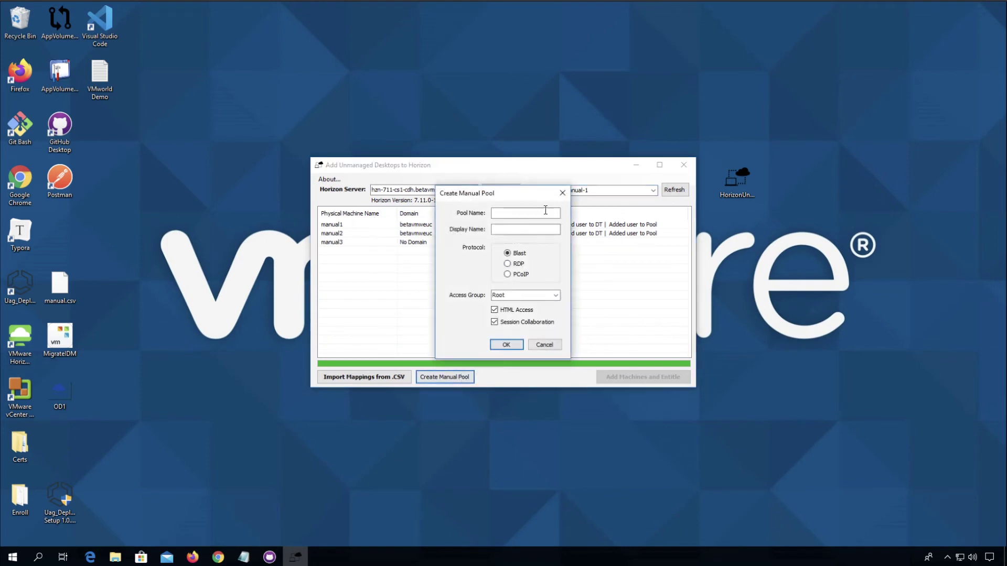
left_click(546, 212)
type("Manual-2")
key("Tab")
left_click(521, 230)
type("My Desktop")
left_click(507, 264)
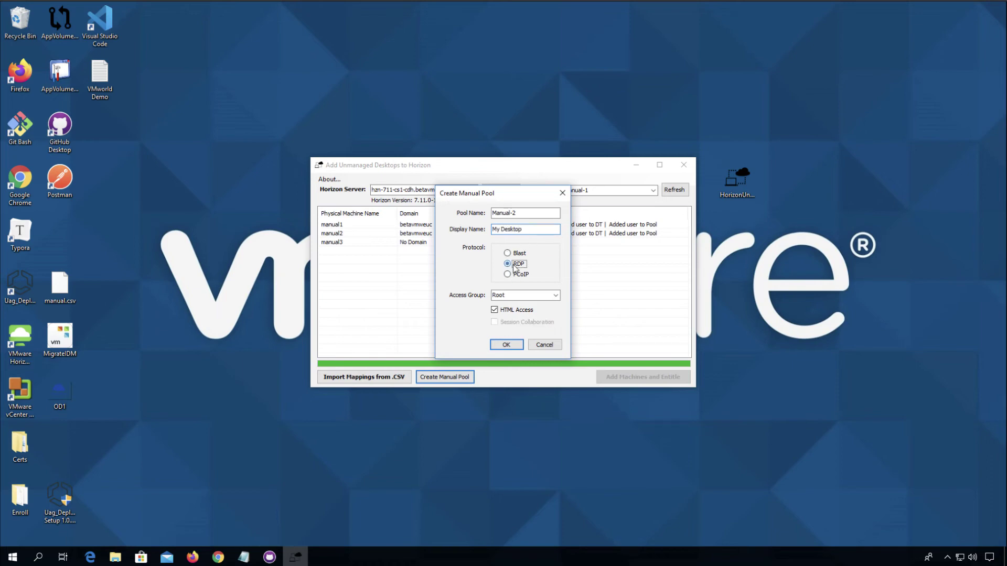
left_click(507, 345)
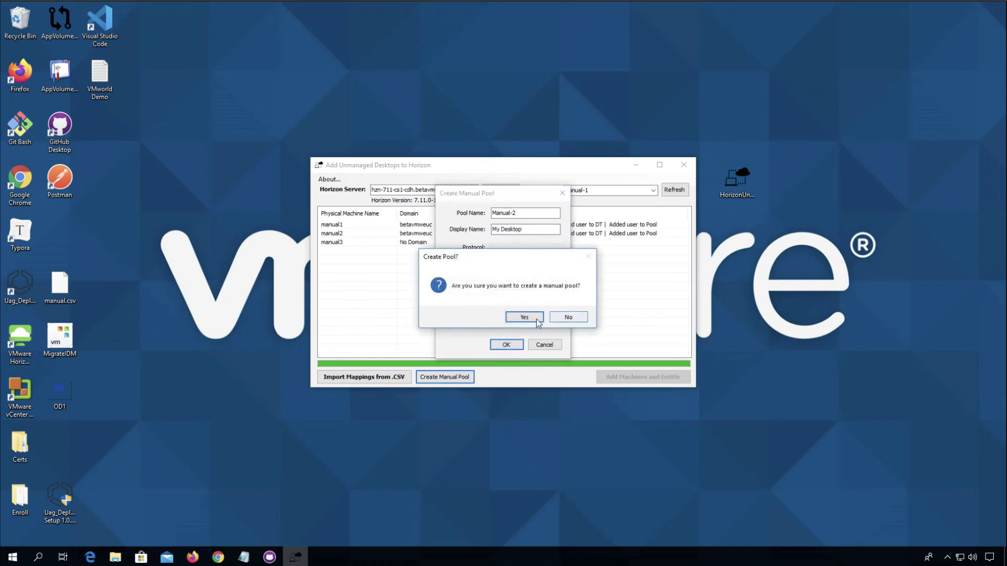
left_click(558, 317)
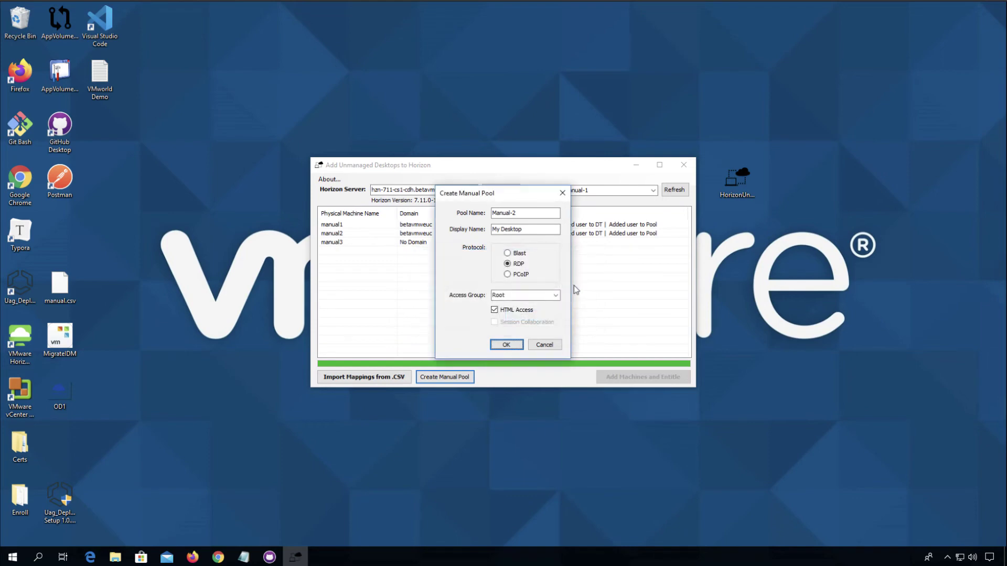
left_click(543, 318)
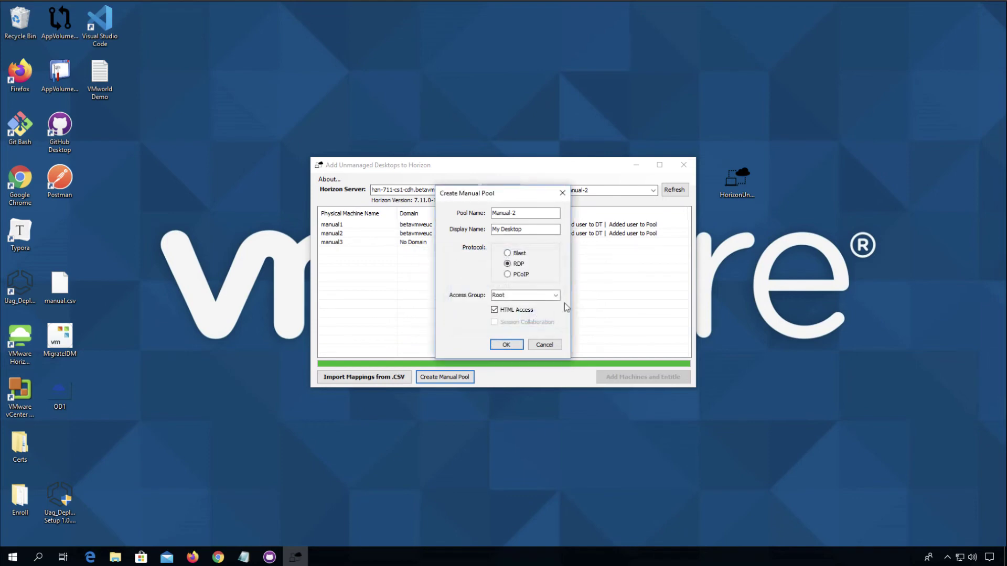
- Check the available pool names in the tool, switch to the Horizon console in Chrome, and refresh the Desktop Pools list
left_click(653, 191)
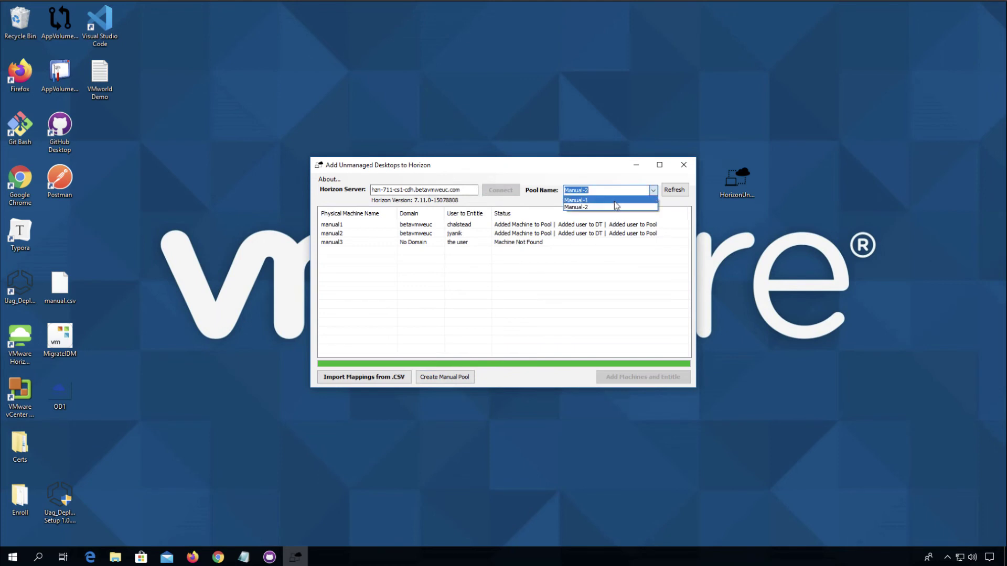
left_click(570, 170)
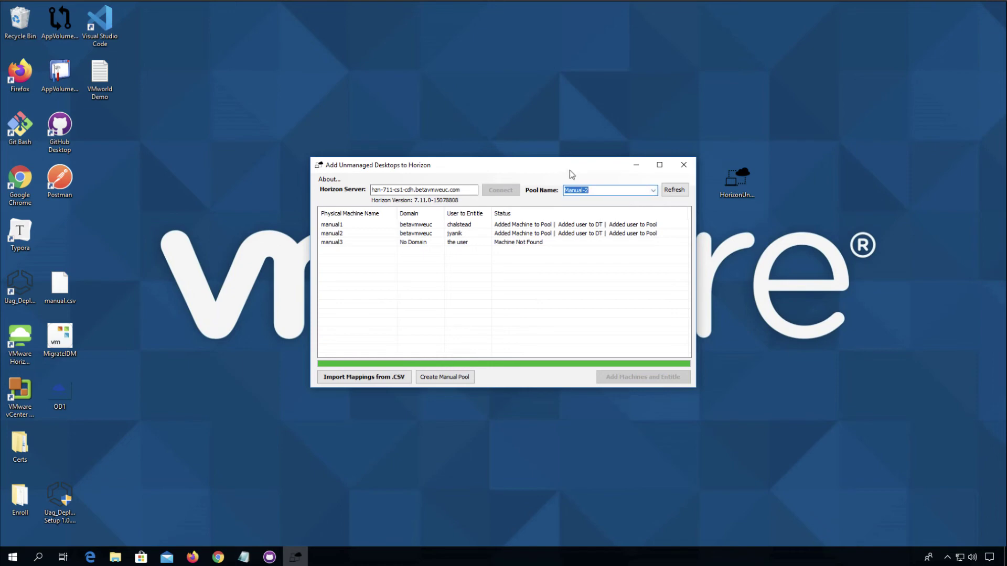
left_click(218, 557)
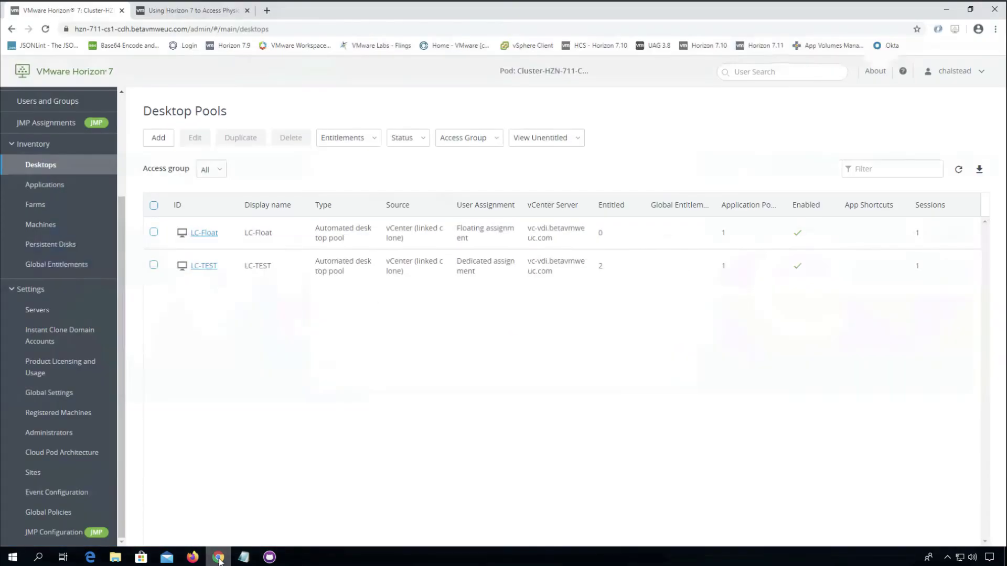
left_click(957, 169)
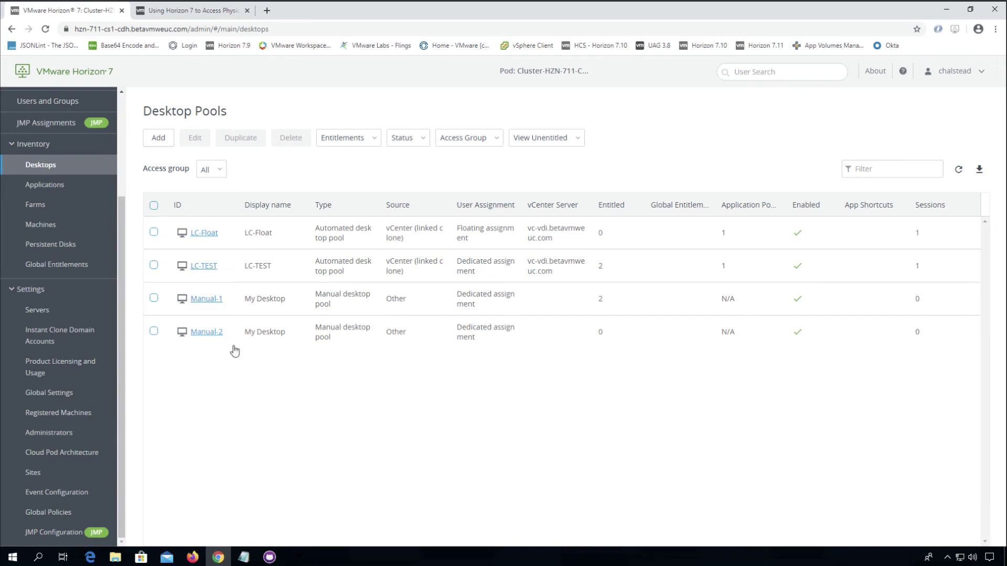
- Open the Manual-1 pool and examine its summary description, assigned machines and user entitlements
left_click(212, 302)
scroll(325, 338, "down", 1)
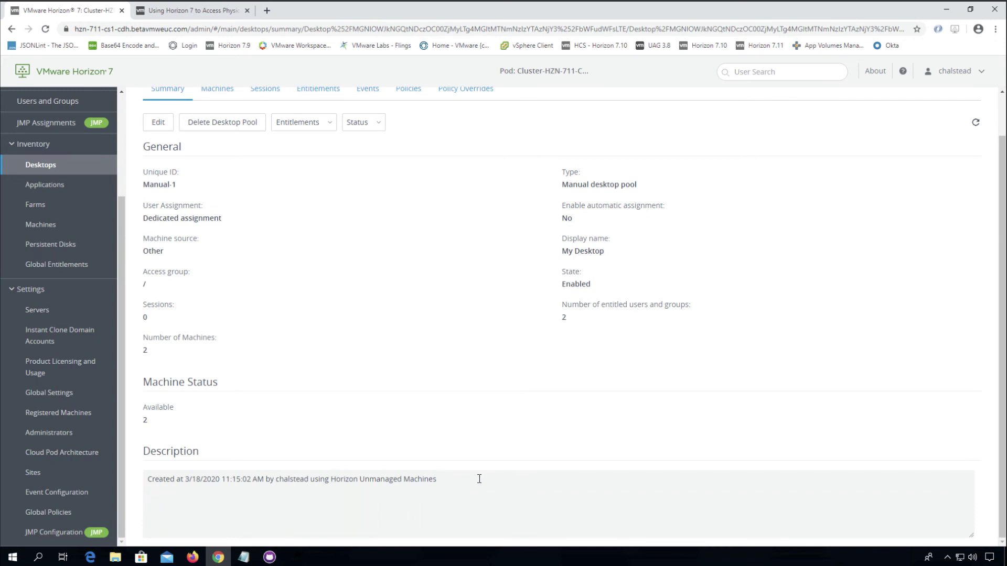
left_click(219, 91)
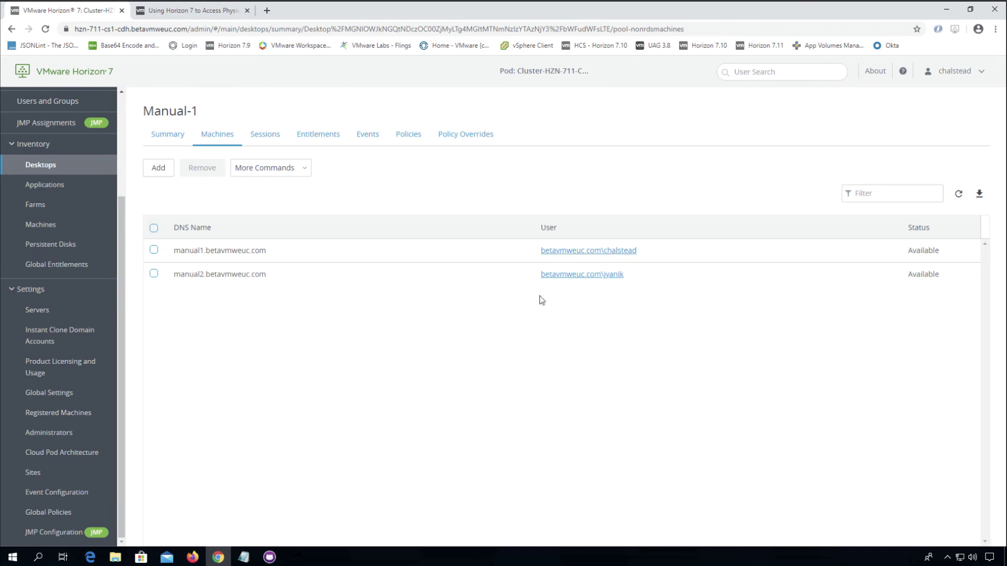
left_click(318, 134)
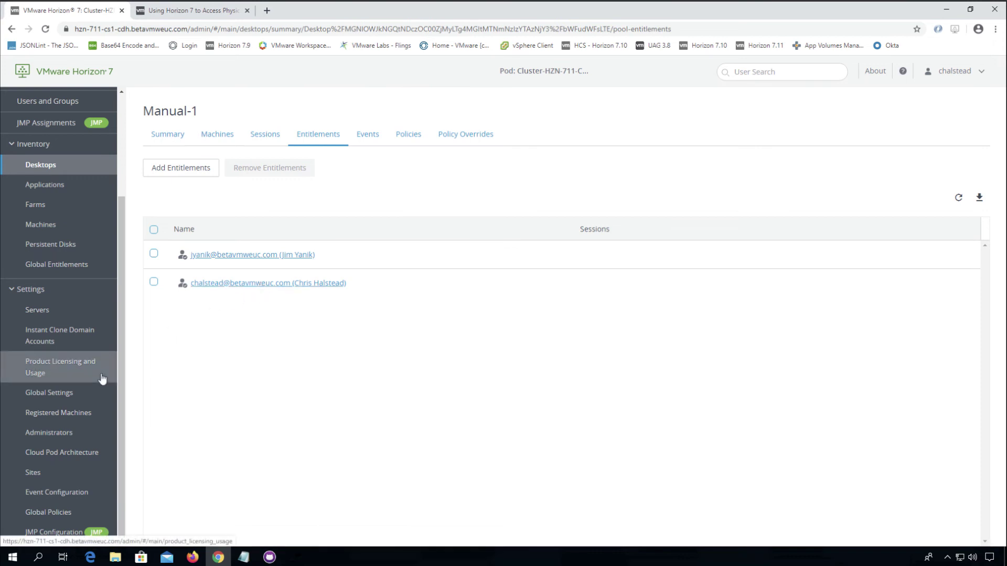
- Check the Others list of Registered Machines in the Horizon settings, and minimize the browser to return to the tool
left_click(15, 289)
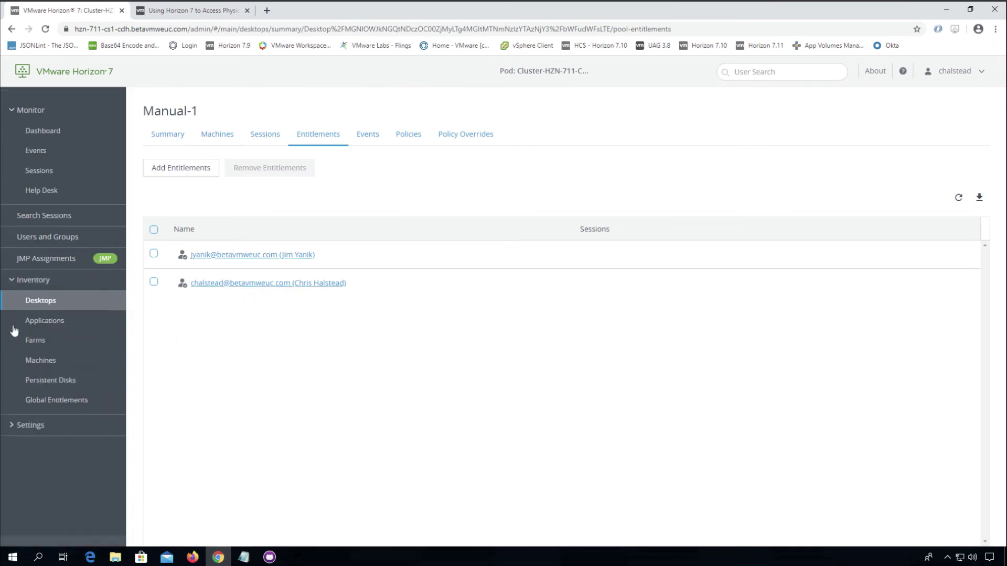
left_click(24, 425)
scroll(51, 438, "down", 3)
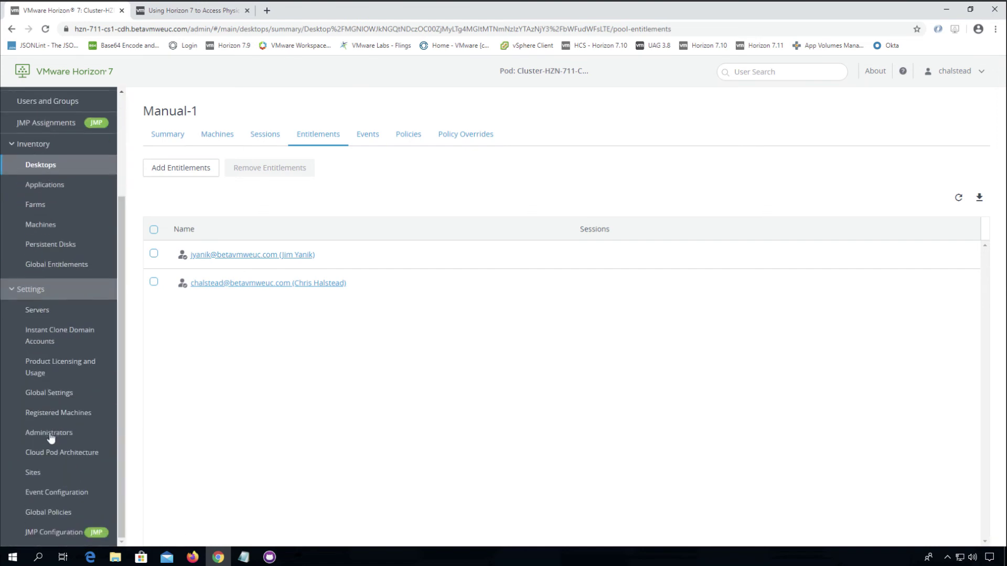
left_click(74, 409)
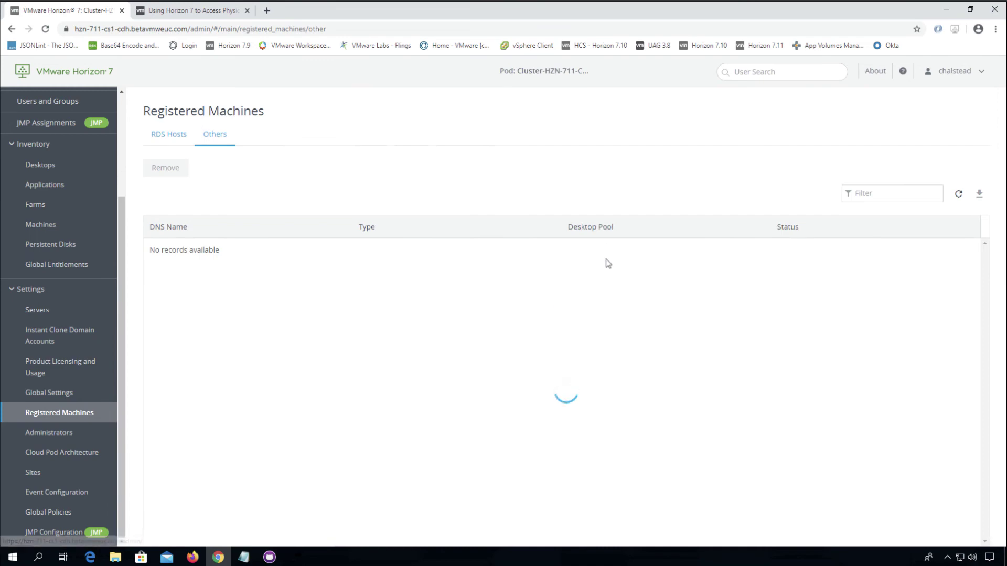
left_click(948, 9)
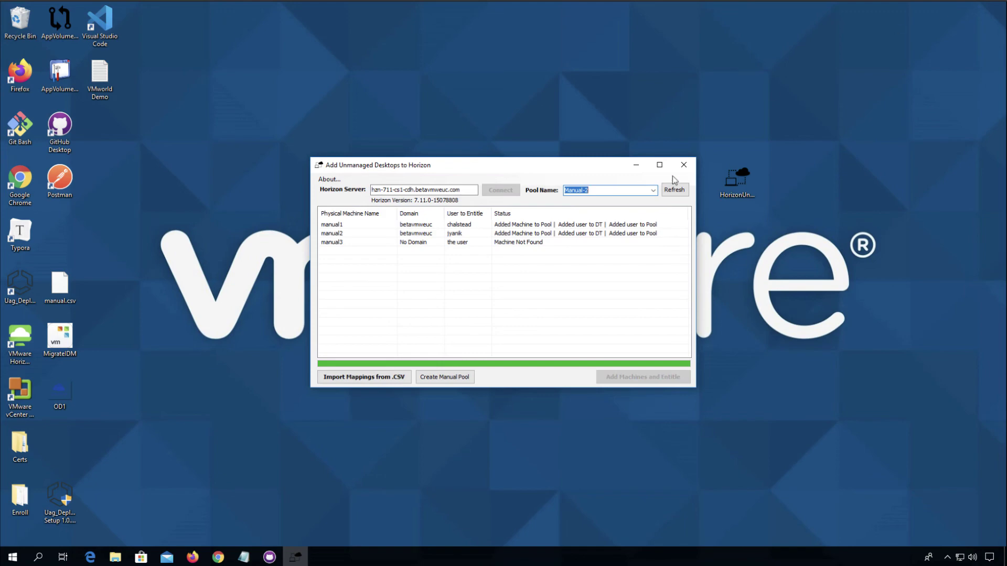
- Import the machine-to-user mappings from manual.csv on the desktop again, with Manual-2 as the selected pool
left_click(381, 378)
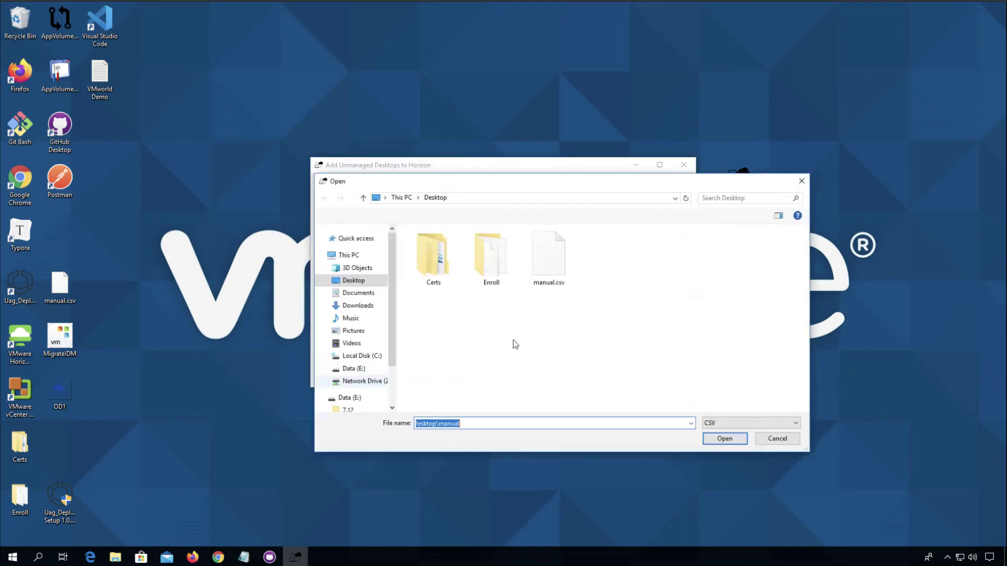
left_click(547, 278)
double_click(546, 278)
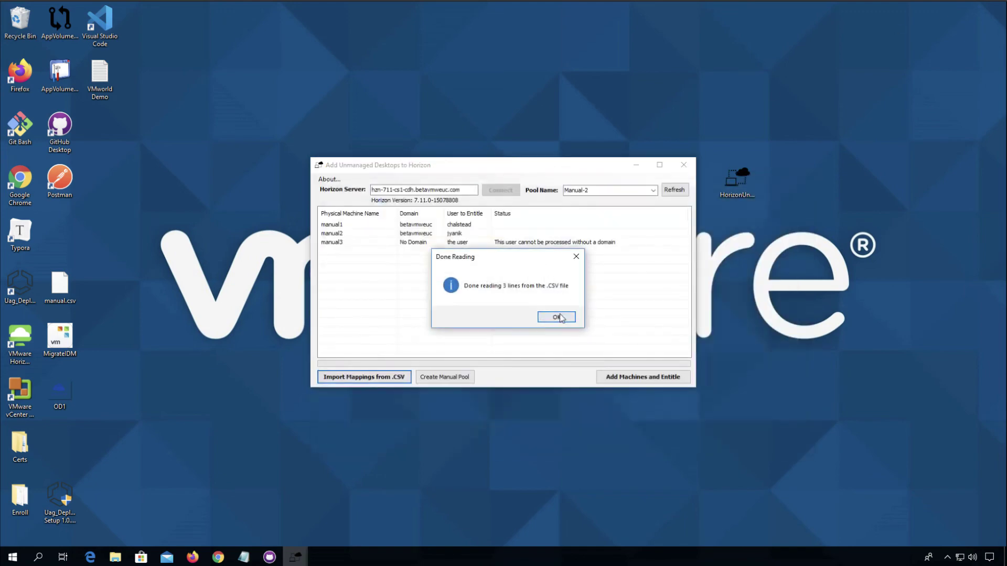
left_click(619, 316)
- Try to add the reimported machines and their user entitlements to the pool Manual-2
left_click(602, 374)
left_click(545, 317)
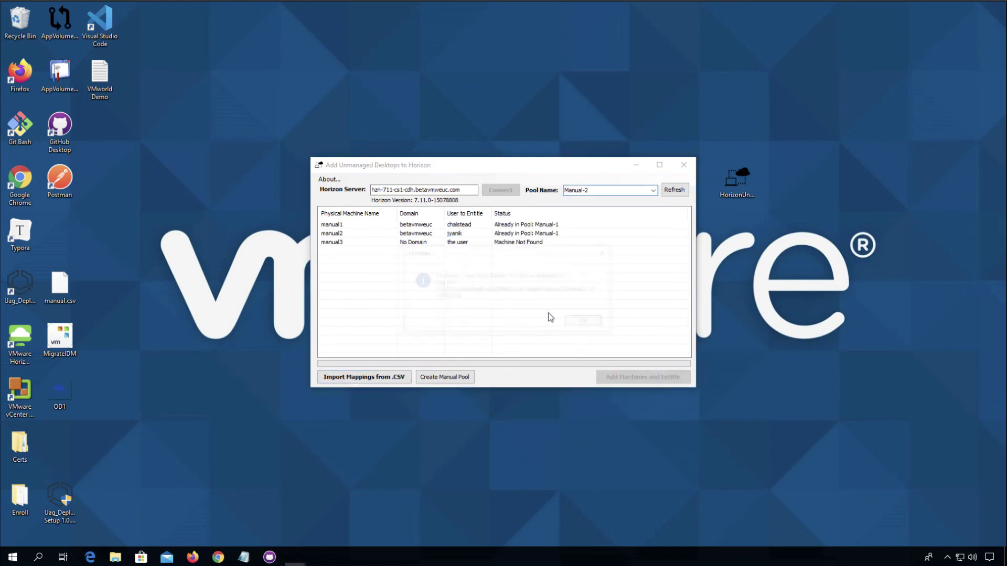
left_click(587, 322)
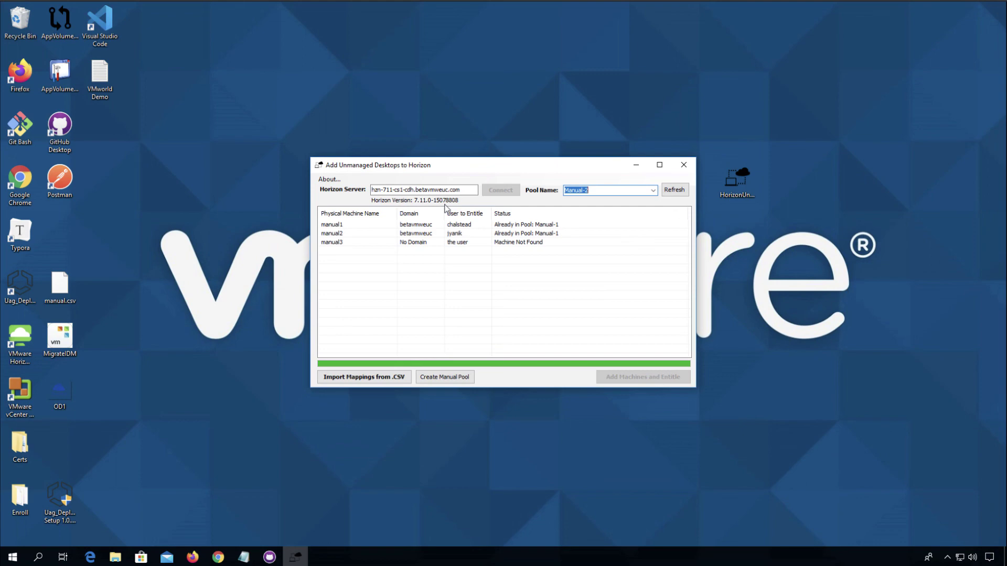
- Open the %temp% folder in File Explorer and close the Add Unmanaged Desktops to Horizon tool
key("super+x")
left_click(38, 504)
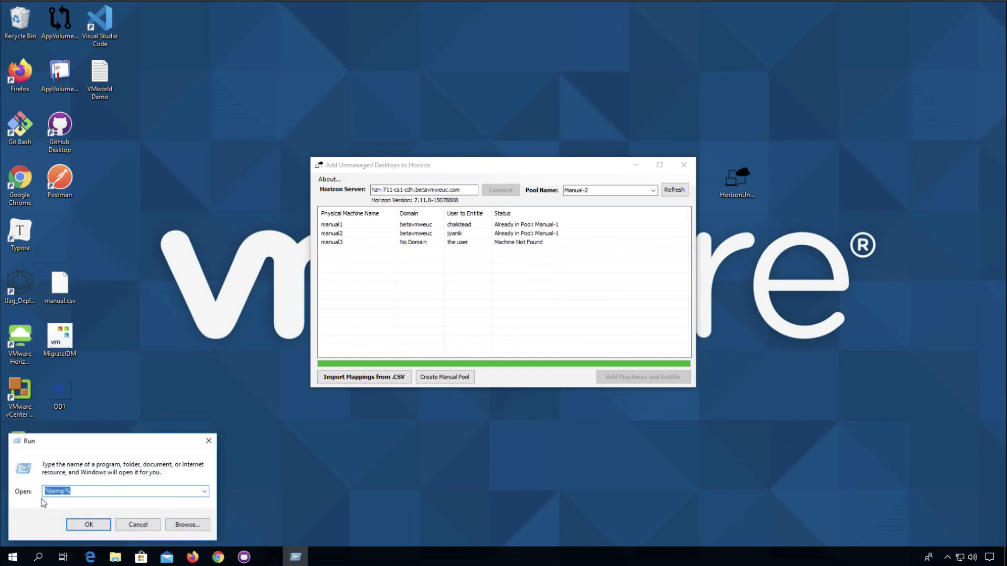
key("Return")
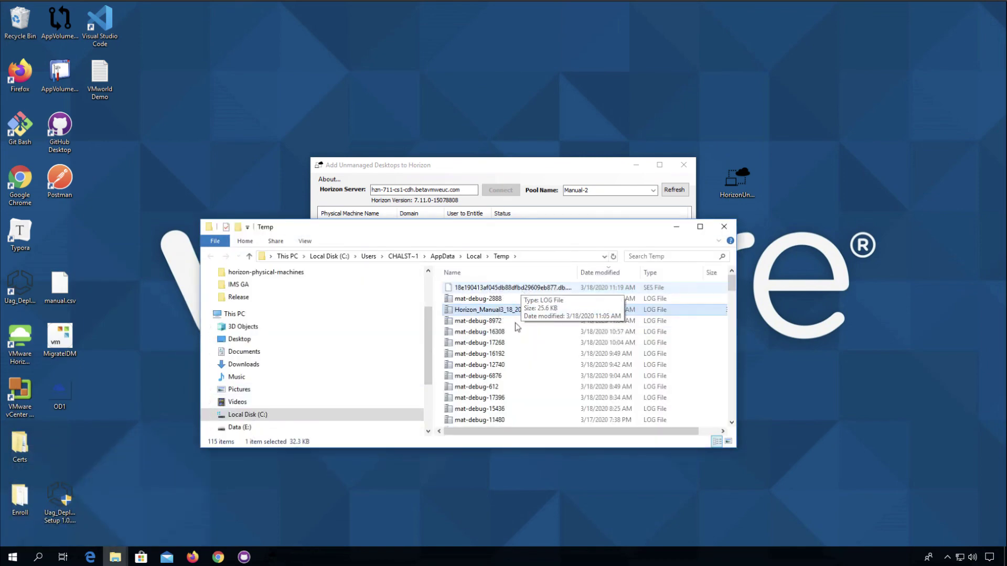
left_click(684, 166)
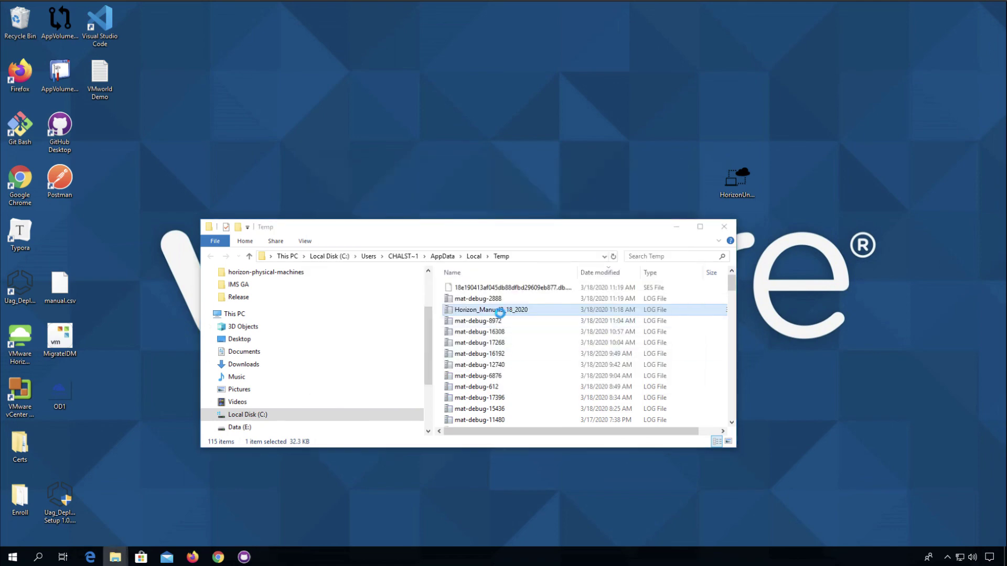
- Open the Horizon_Manual3_18_2020 log, examine its machine processing entries for the Manual-2 run, and close the log and the Temp folder
double_click(499, 310)
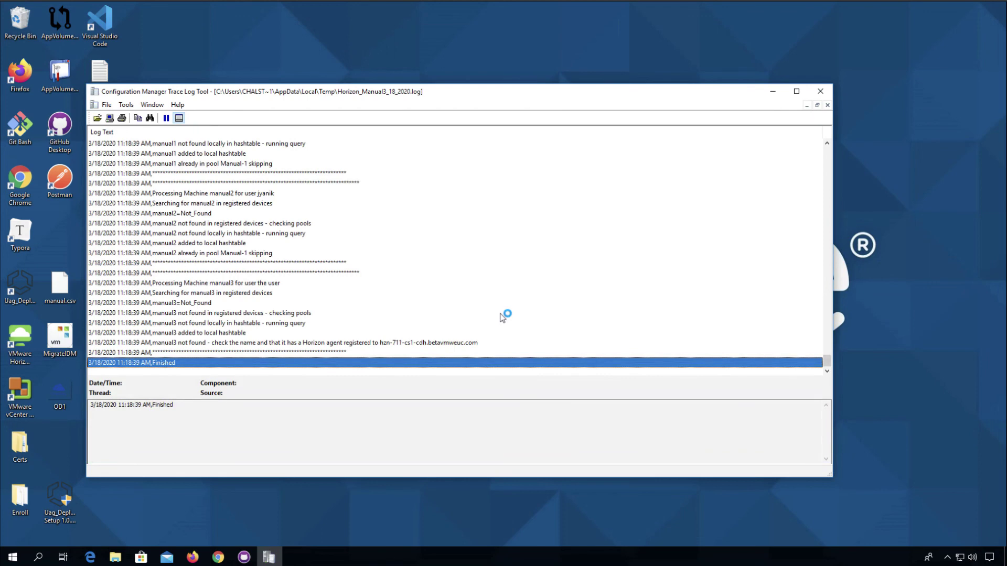
scroll(250, 227, "up", 5)
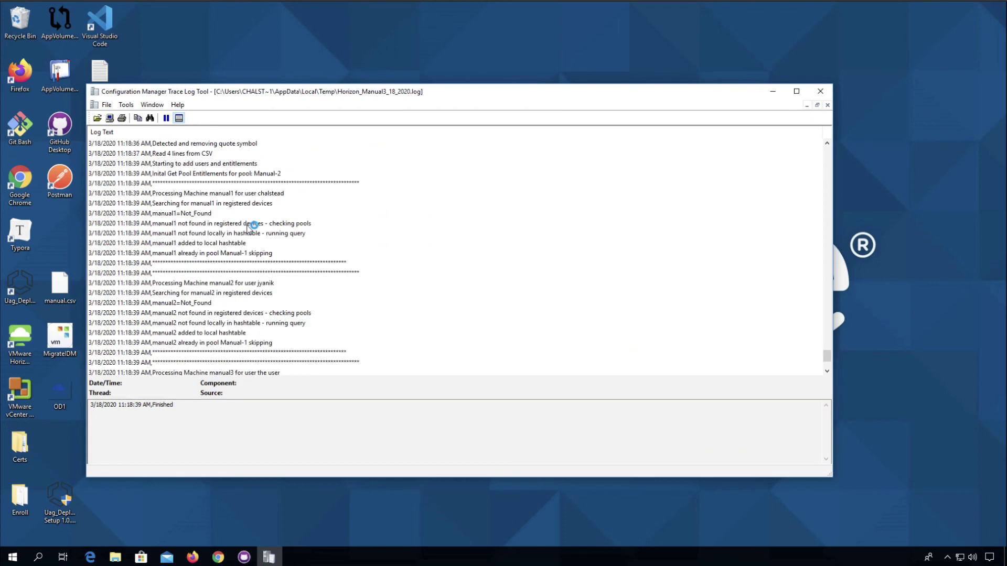
scroll(251, 226, "down", 3)
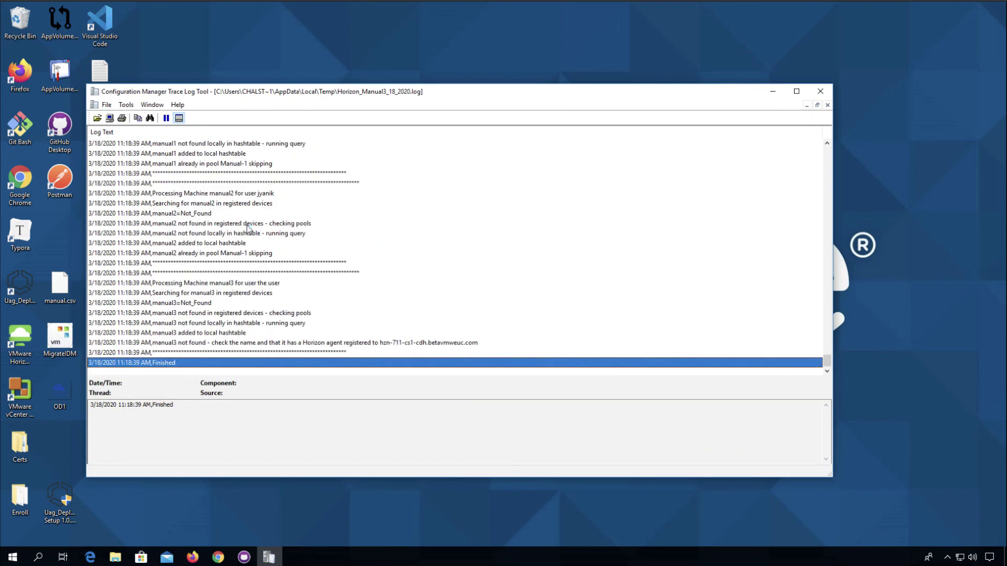
left_click(820, 92)
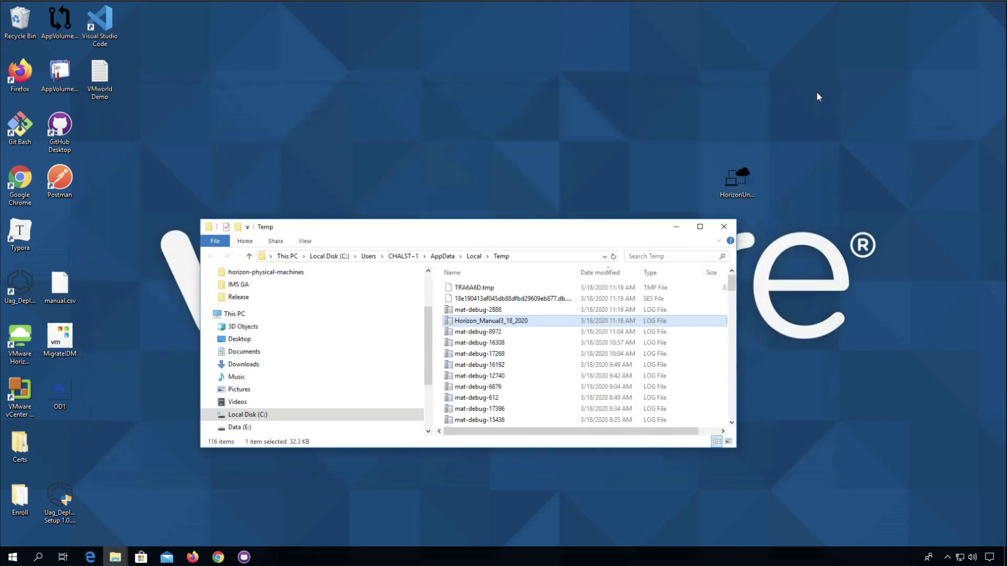
left_click(730, 226)
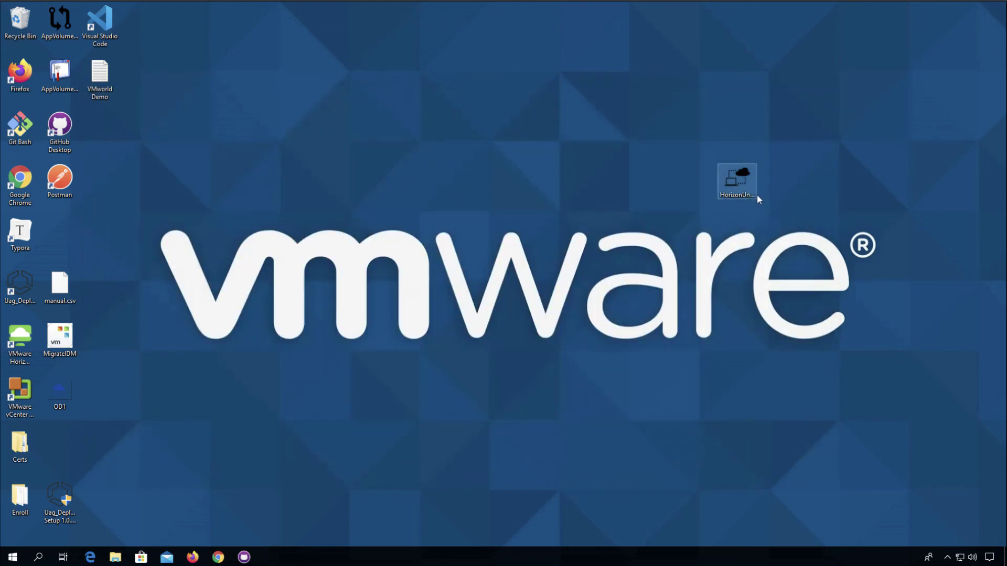